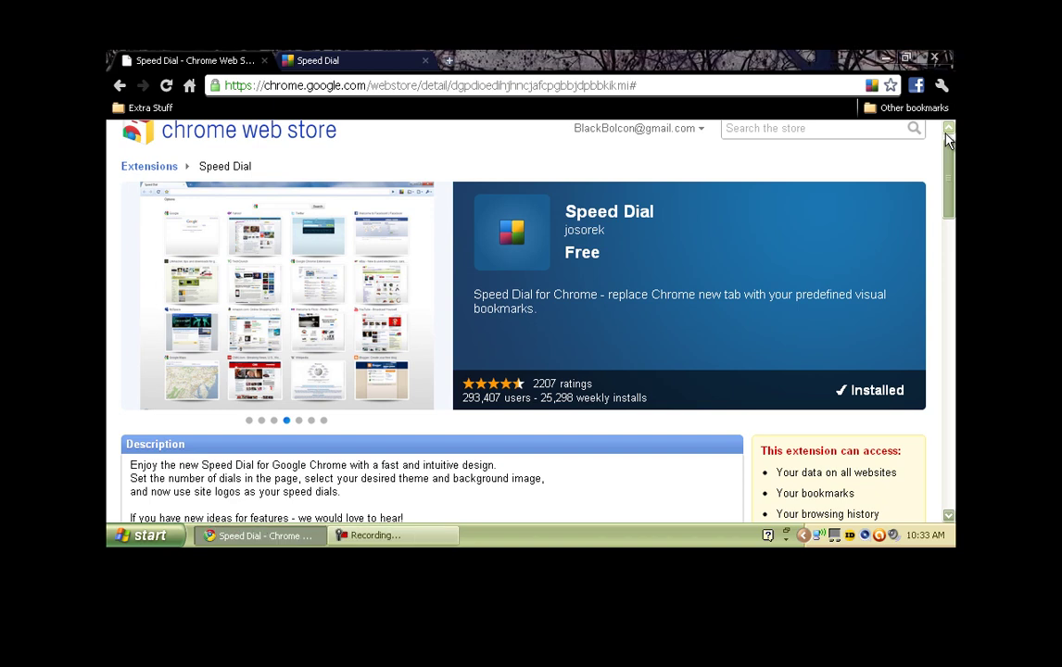
# - Switch to the Speed Dial tab with its twelve empty numbered dials and focus the search box
pyautogui.scroll(1, 947, 137)
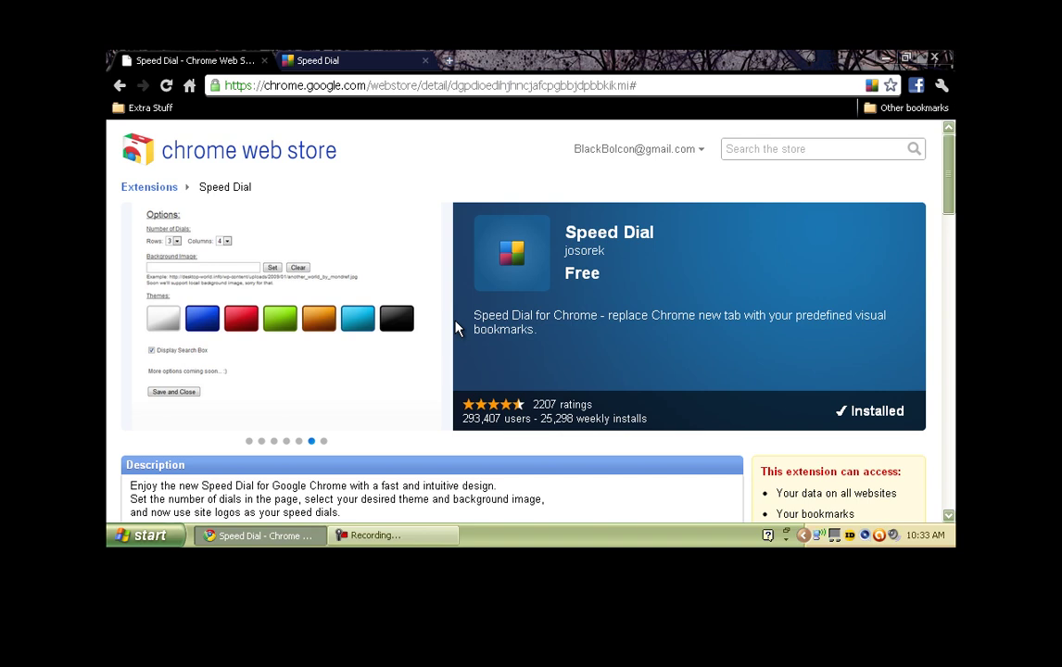
pyautogui.moveTo(429, 315)
pyautogui.click(429, 311)
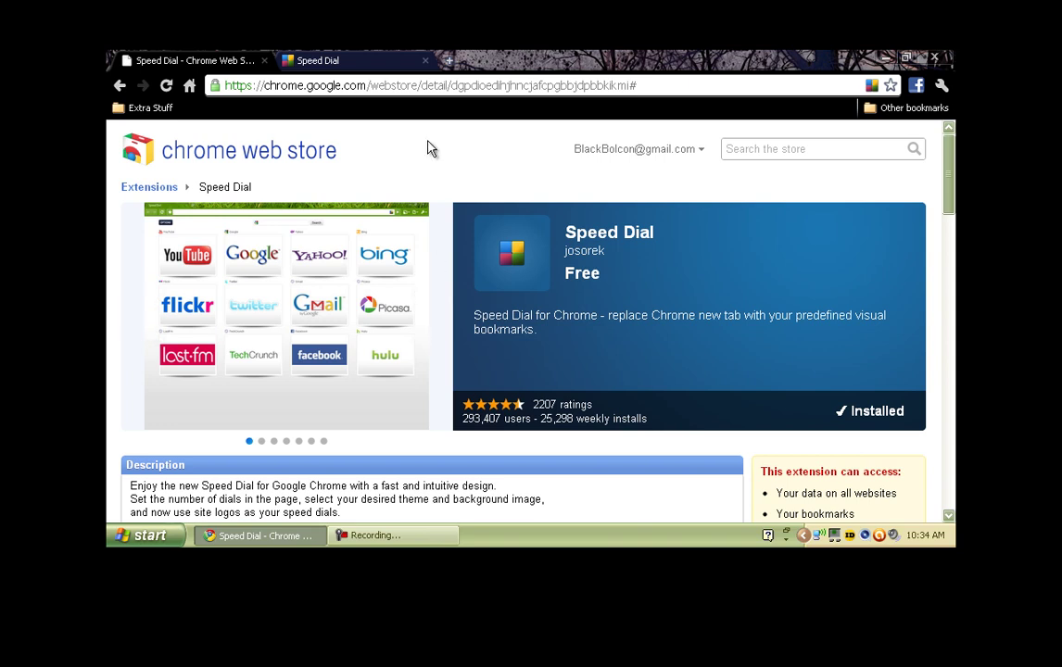
pyautogui.click(366, 65)
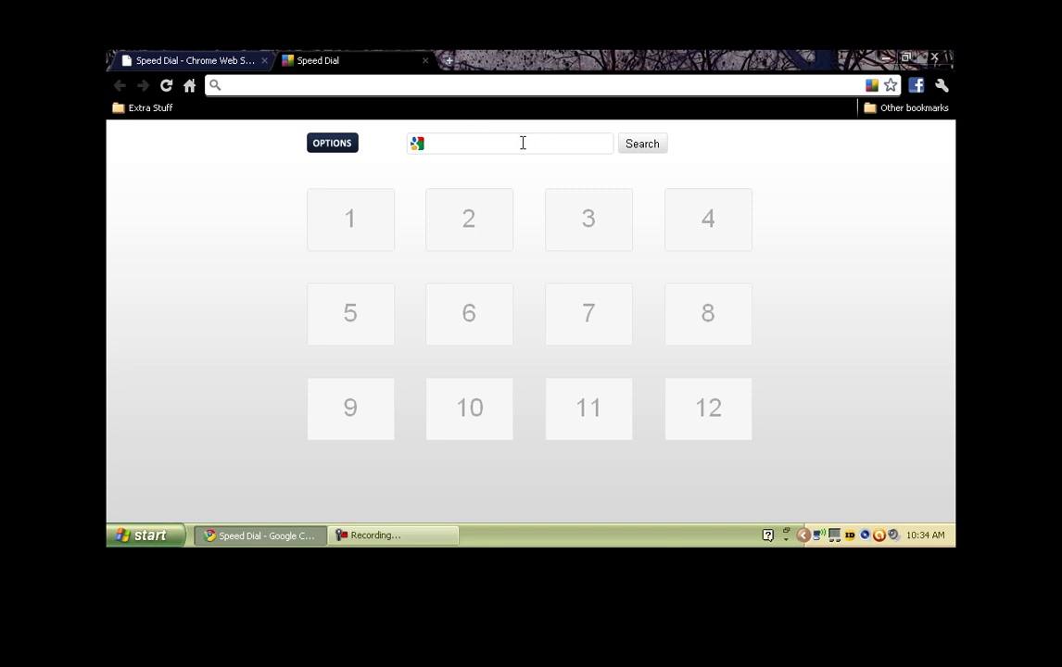
pyautogui.click(473, 140)
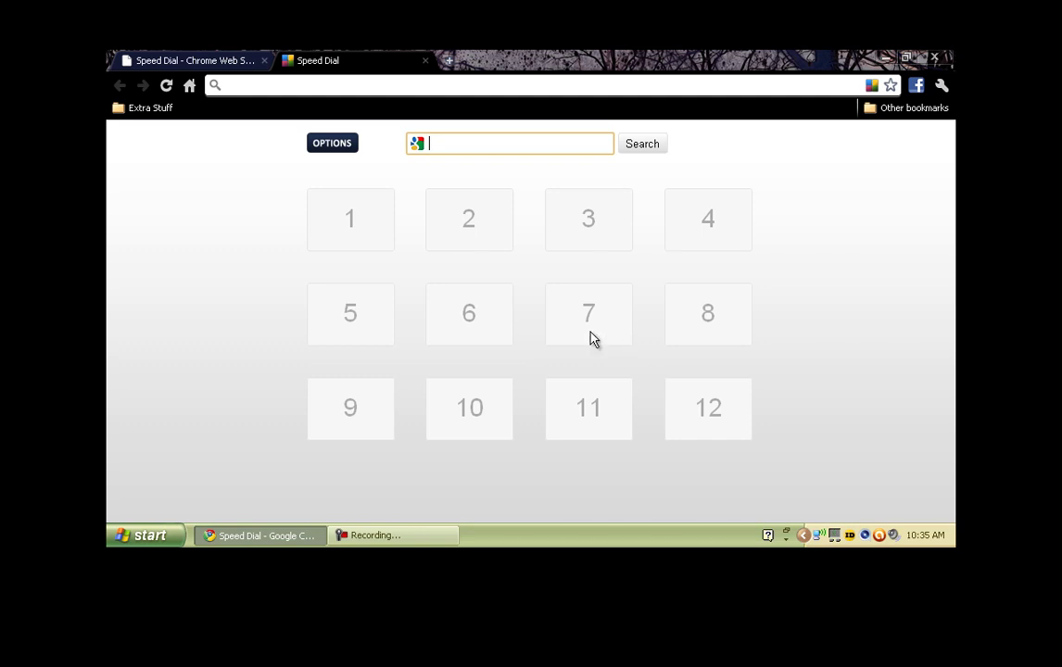
# - In Speed Dial options, keep 3 rows and 4 columns and slightly lower the Dials Distance
pyautogui.click(338, 154)
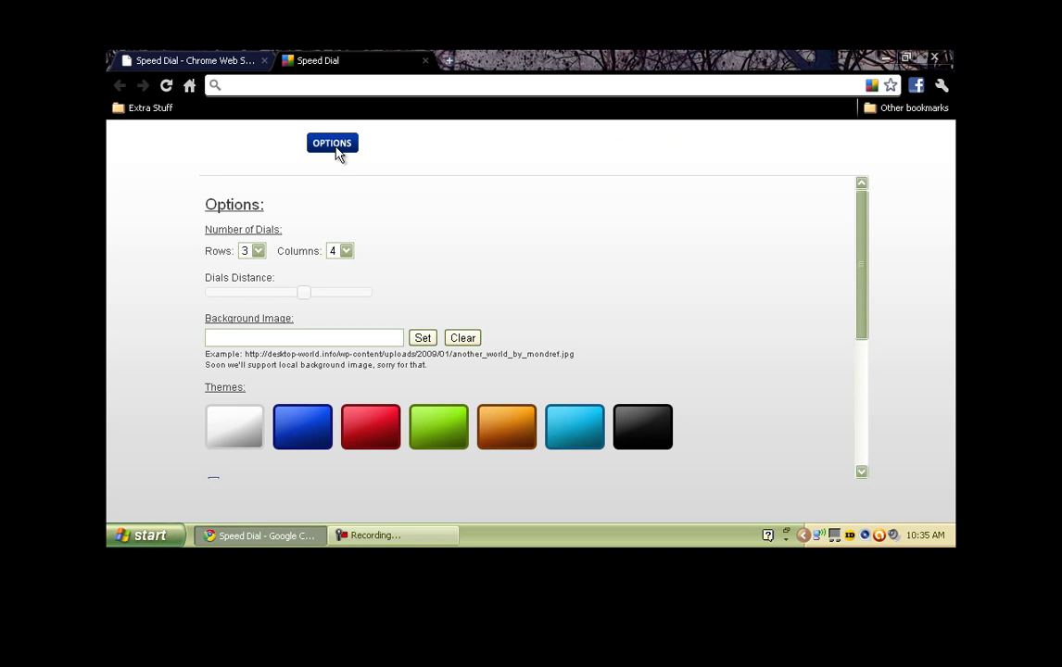
pyautogui.click(264, 254)
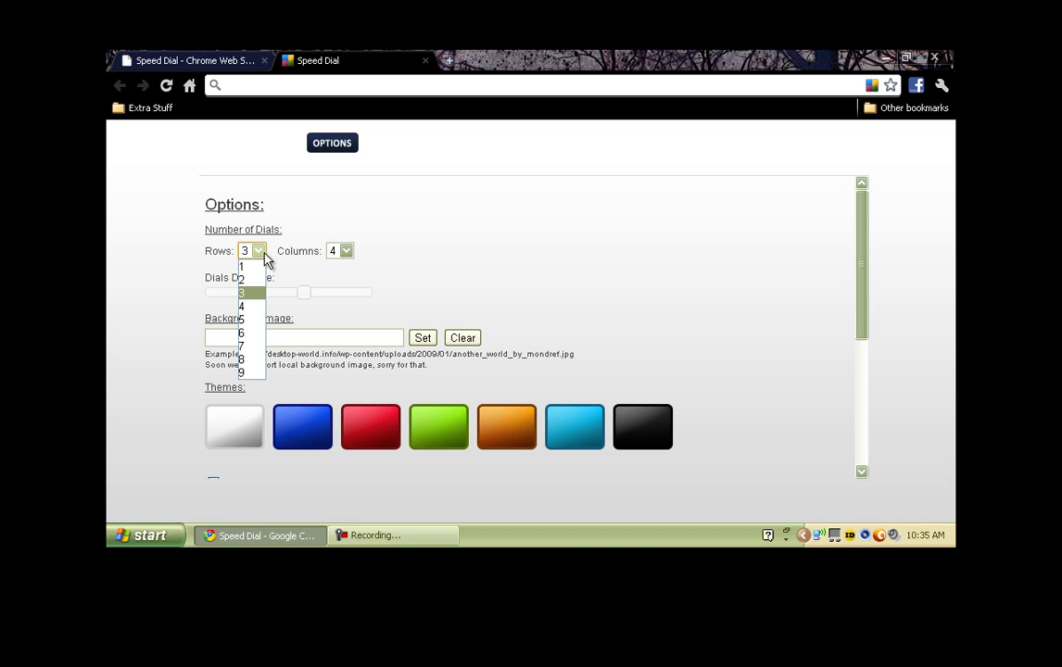
pyautogui.click(349, 252)
pyautogui.click(347, 251)
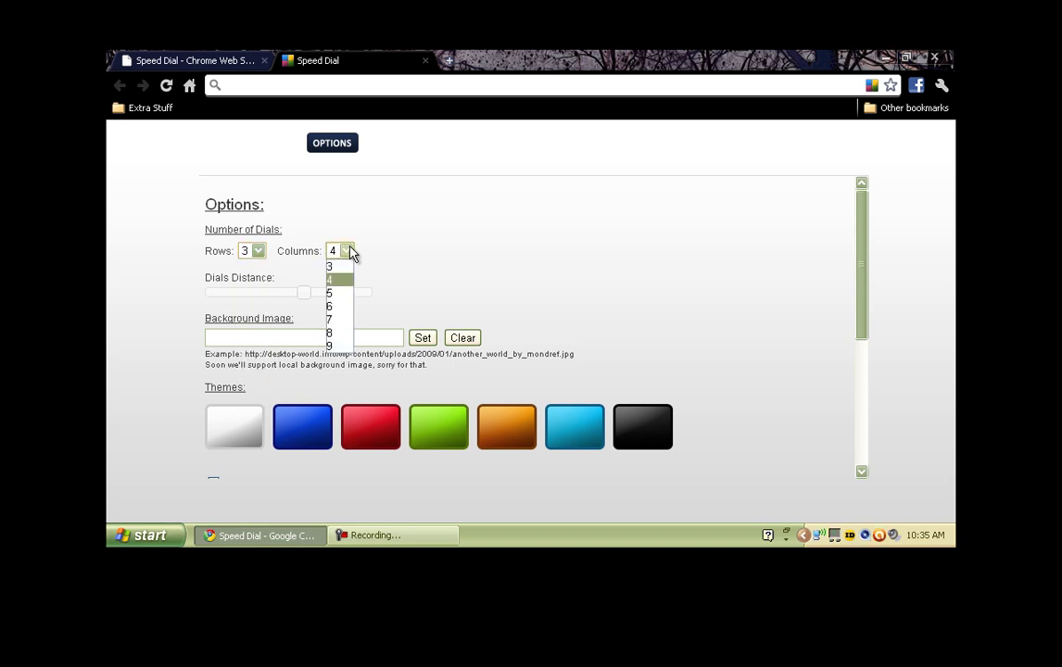
pyautogui.click(371, 254)
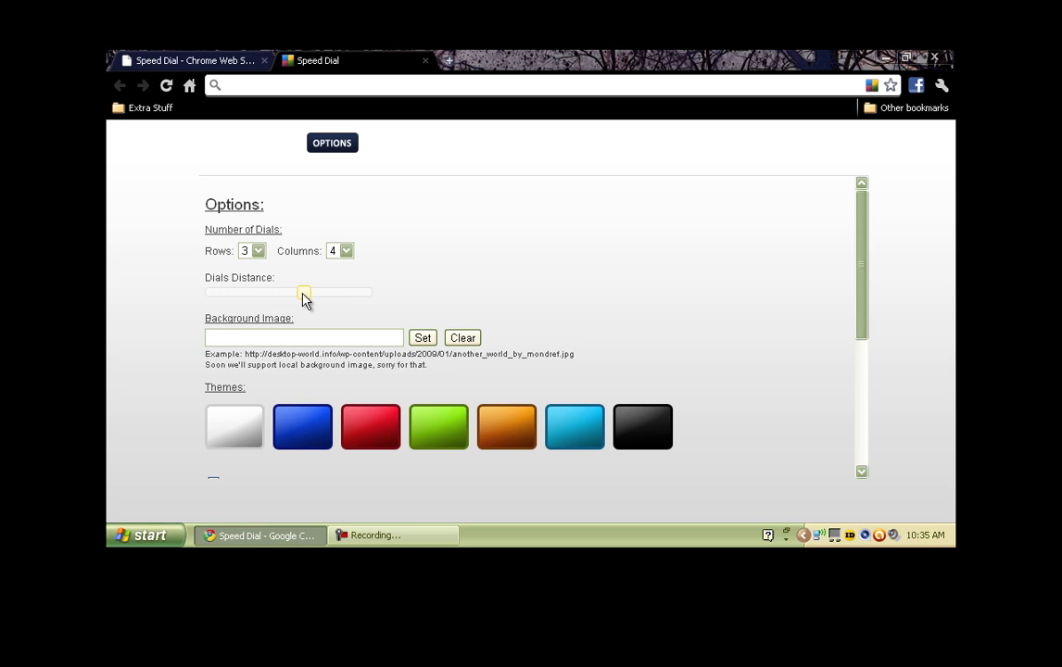
pyautogui.moveTo(303, 299); pyautogui.dragTo(281, 300)
pyautogui.click(348, 338)
pyautogui.write('http://goo.gl/GI49')
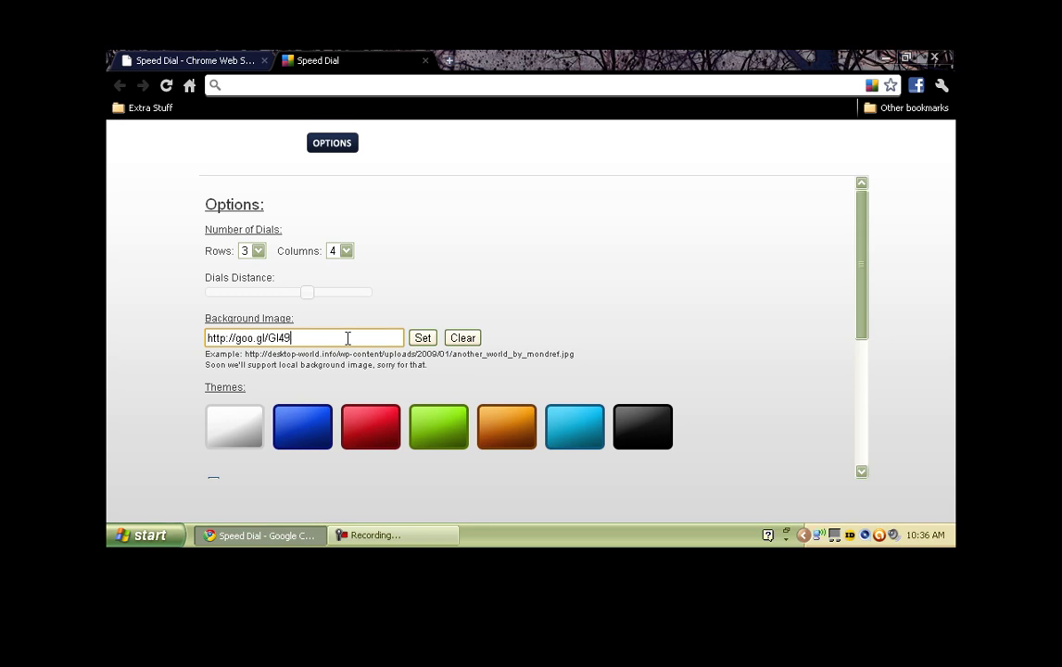
pyautogui.click(424, 339)
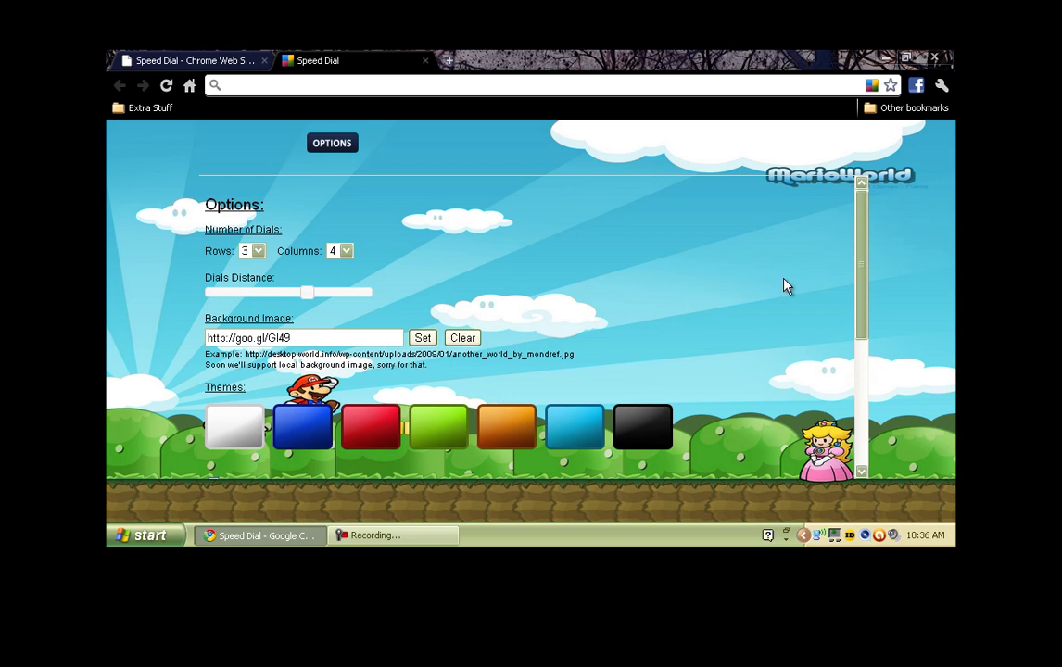
# - Scroll the options panel down to the display checkboxes and thumbnail refresh settings
pyautogui.moveTo(862, 259); pyautogui.dragTo(862, 353)
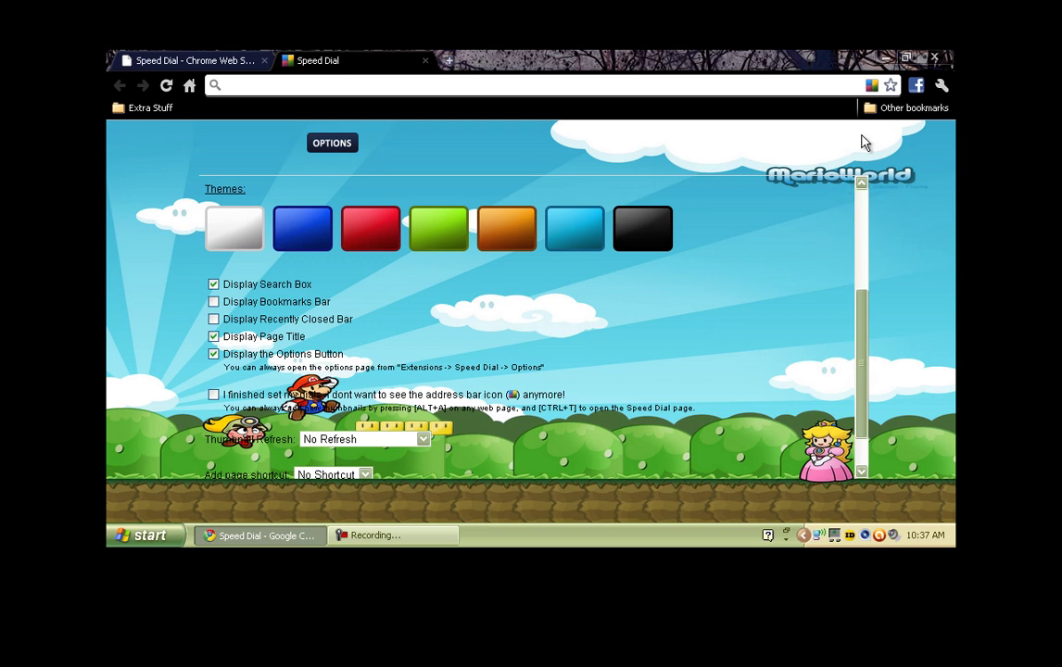
pyautogui.click(873, 86)
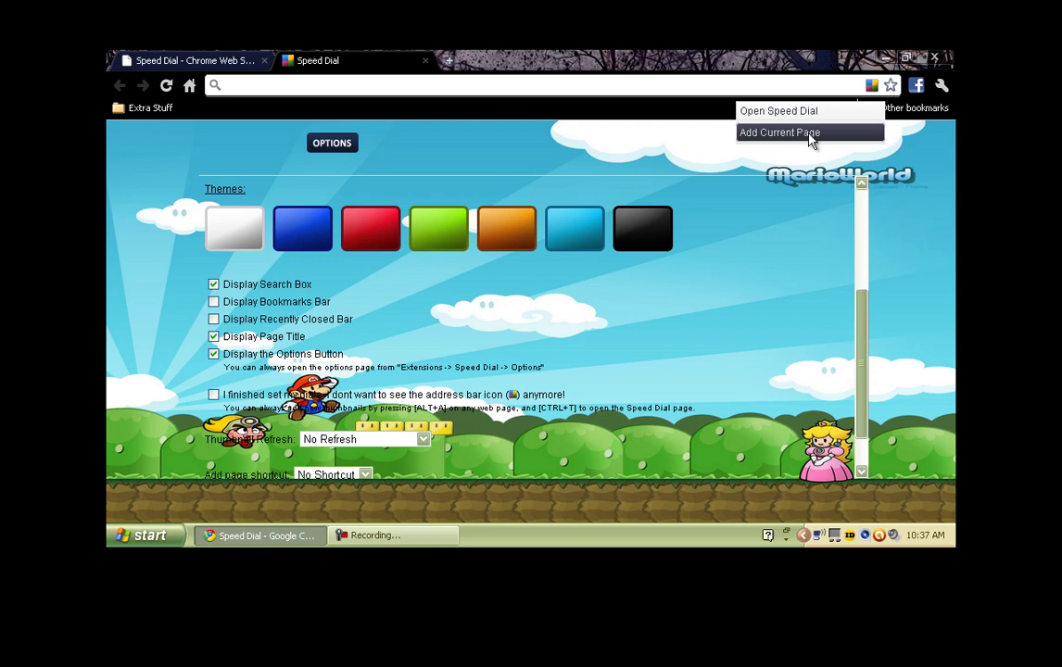
pyautogui.click(686, 169)
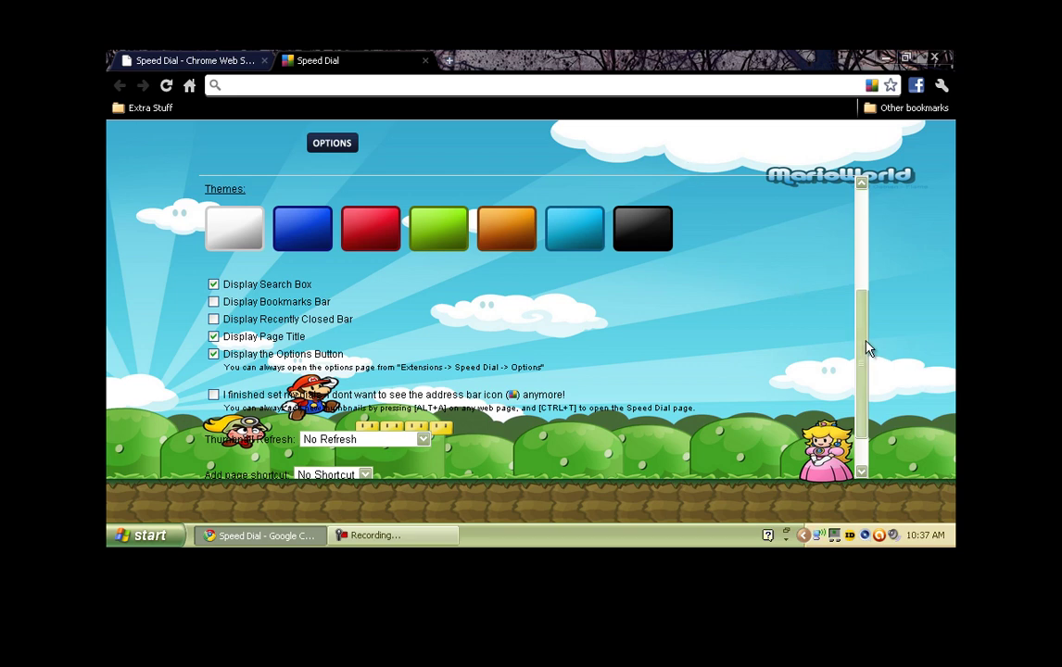
# - Leave the Add page shortcut at No Shortcut, then save and close the options
pyautogui.moveTo(867, 383); pyautogui.dragTo(867, 399)
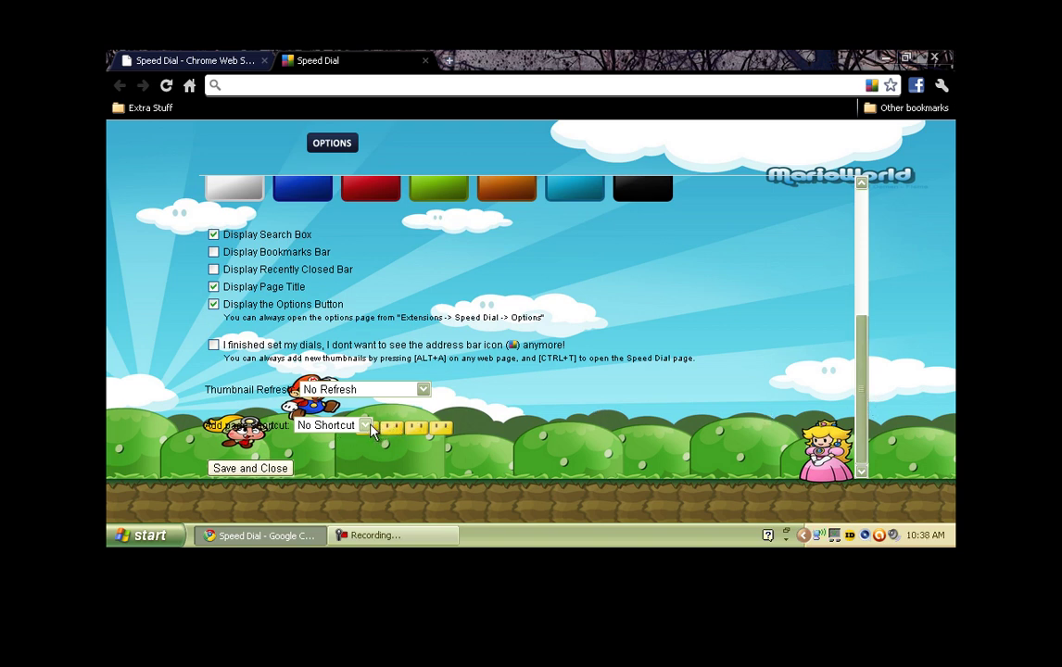
pyautogui.click(371, 429)
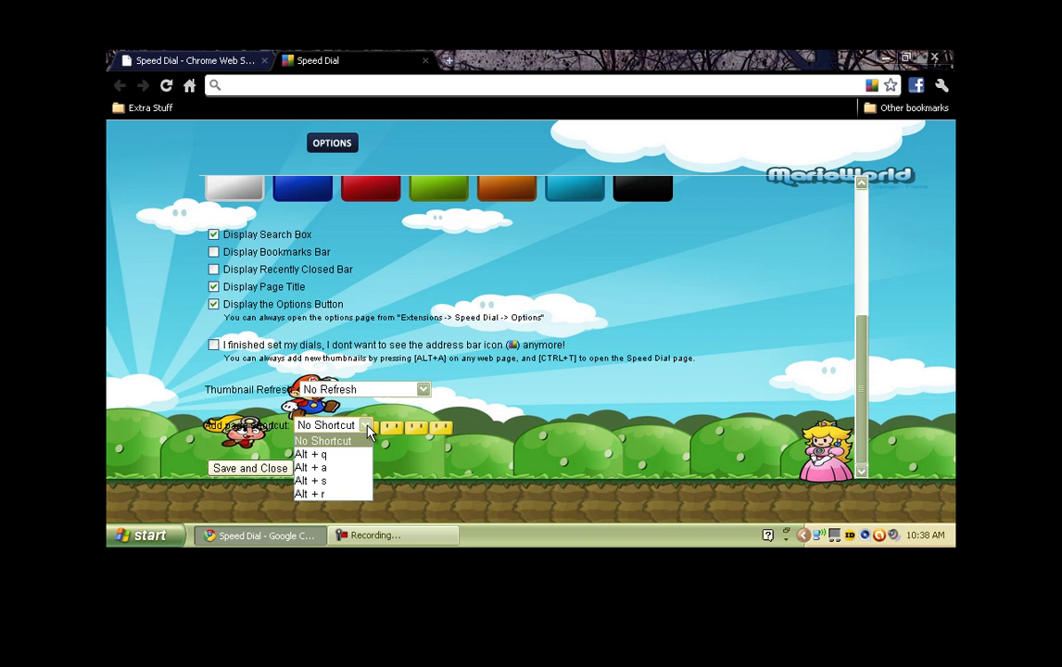
pyautogui.click(494, 404)
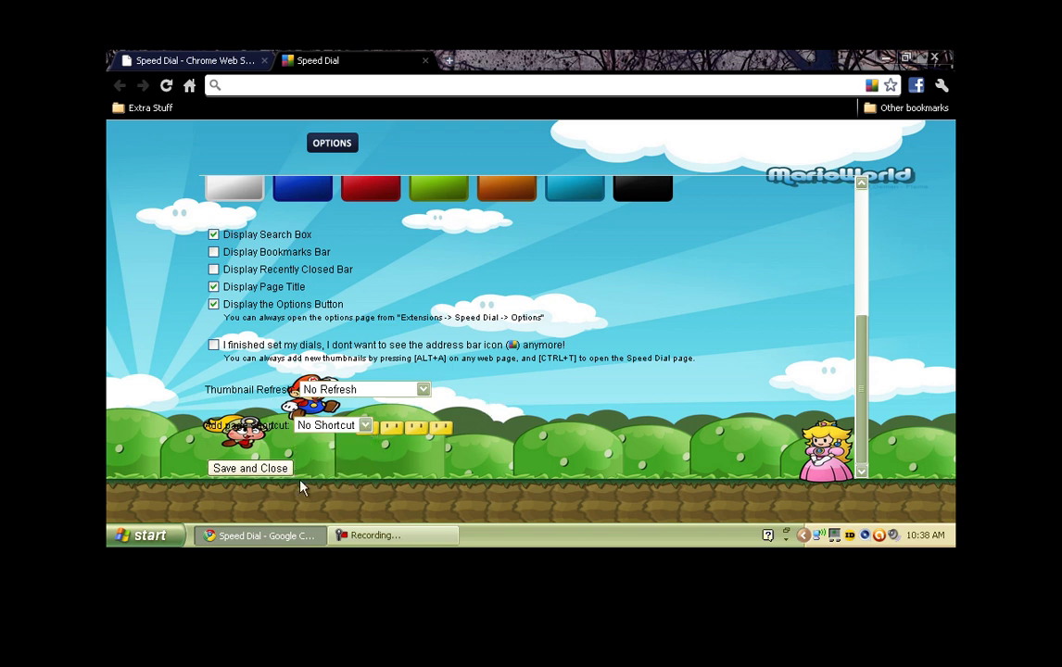
pyautogui.click(240, 473)
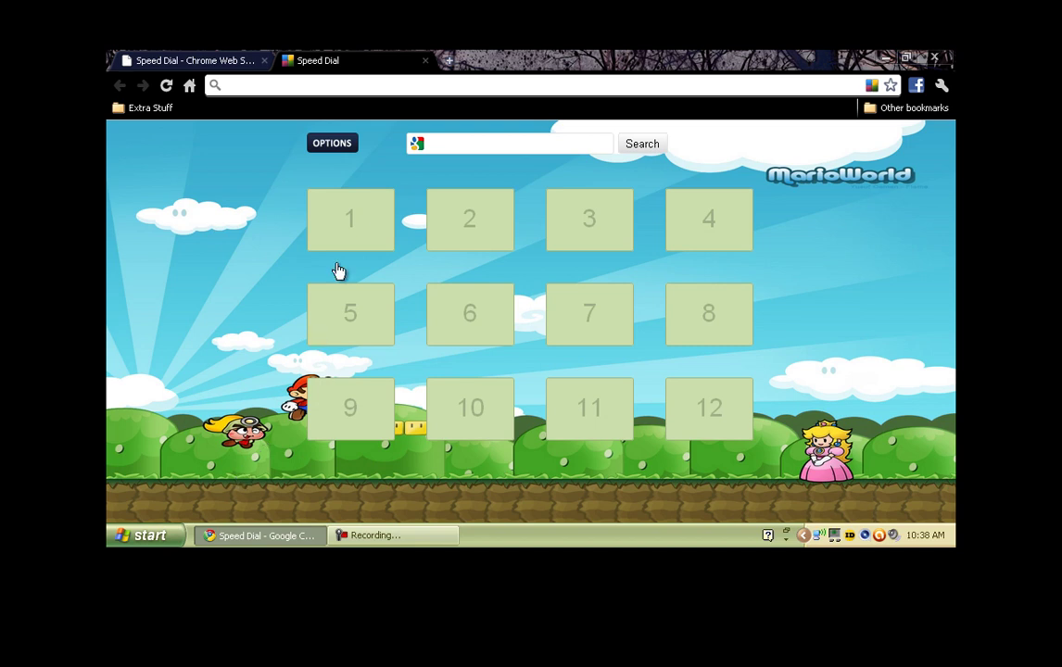
pyautogui.click(361, 208)
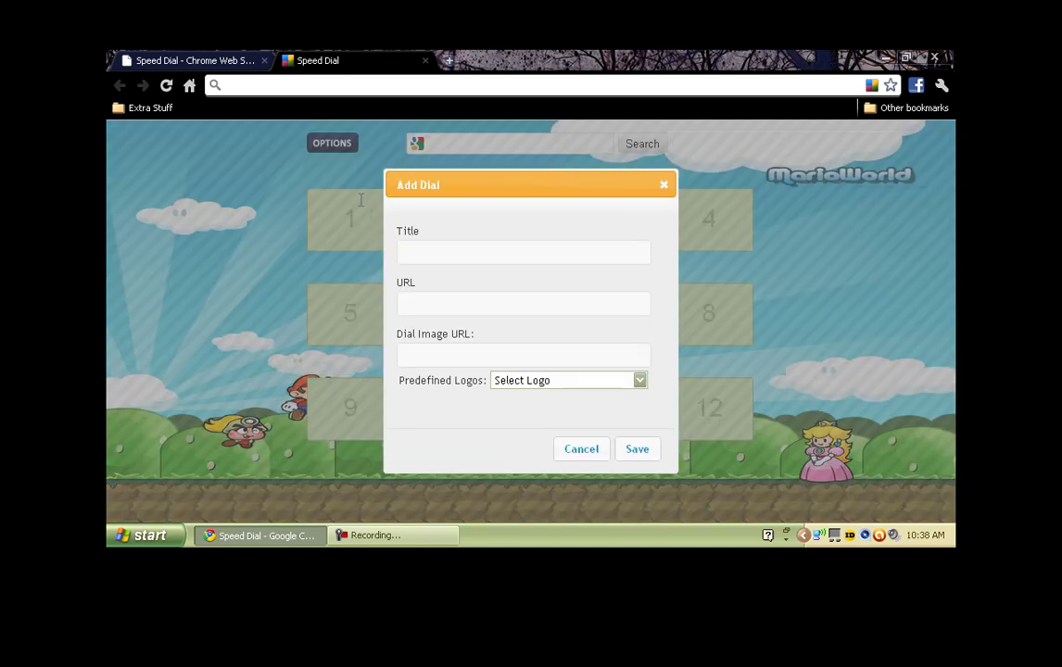
pyautogui.click(458, 247)
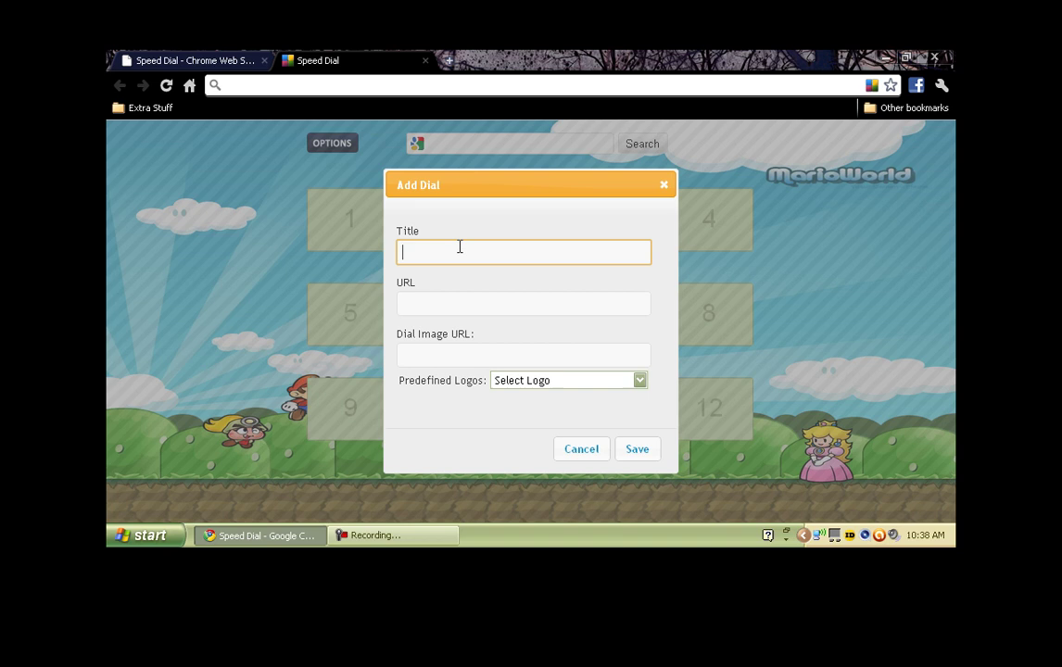
pyautogui.write('facebook')
pyautogui.click(449, 297)
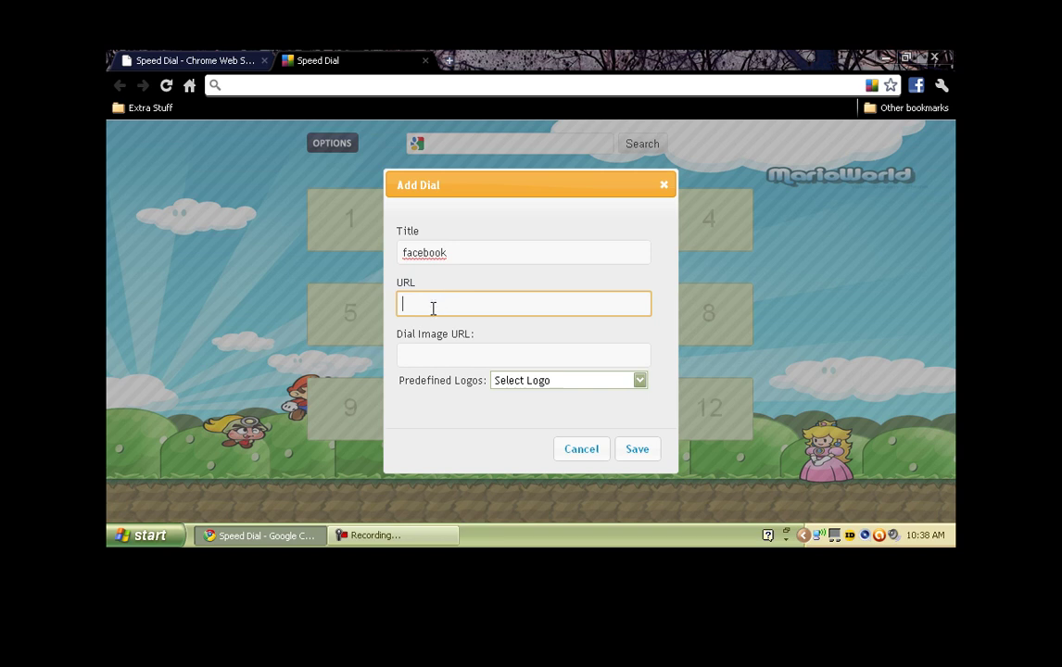
pyautogui.write('http:')
pyautogui.write('//')
pyautogui.write('//')
pyautogui.write('www.')
pyautogui.write('fack')
pyautogui.write('book.com')
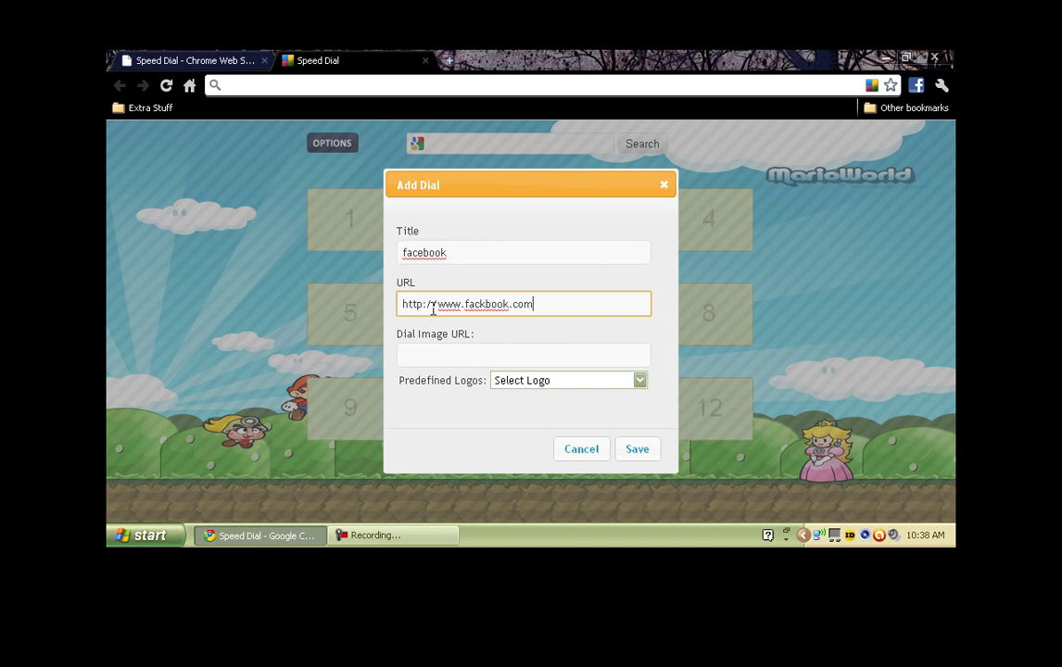
pyautogui.click(479, 306)
pyautogui.write('e')
pyautogui.press('Delete')
pyautogui.press('BackSpace')
pyautogui.press('BackSpace')
pyautogui.write('ck')
pyautogui.press('BackSpace')
pyautogui.write('e')
# - Give the facebook dial the predefined Facebook logo and save it
pyautogui.click(522, 358)
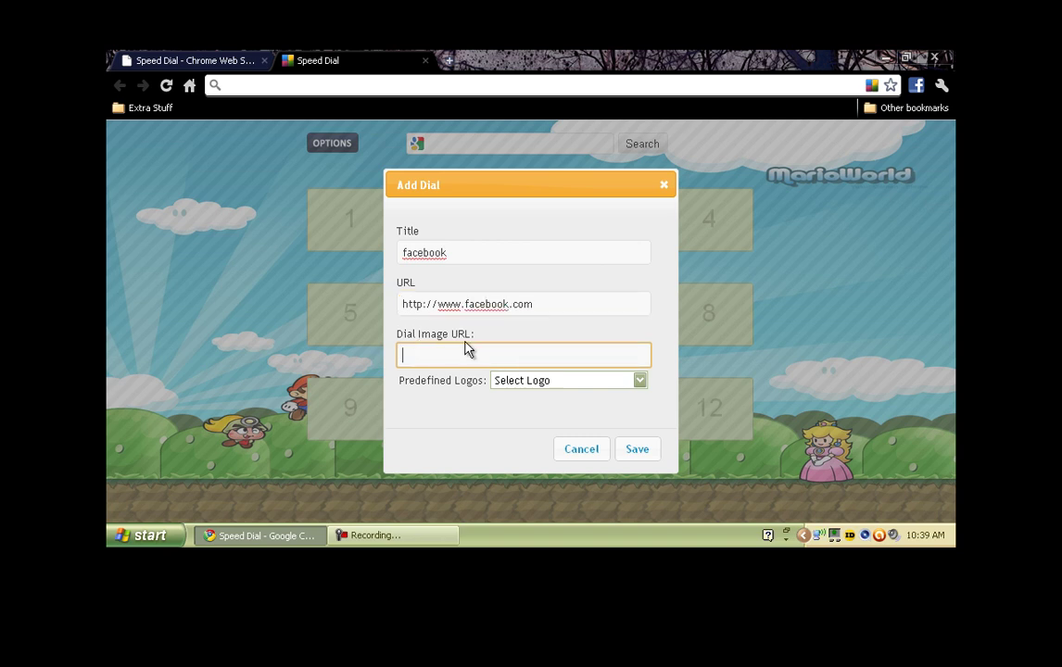
pyautogui.click(639, 381)
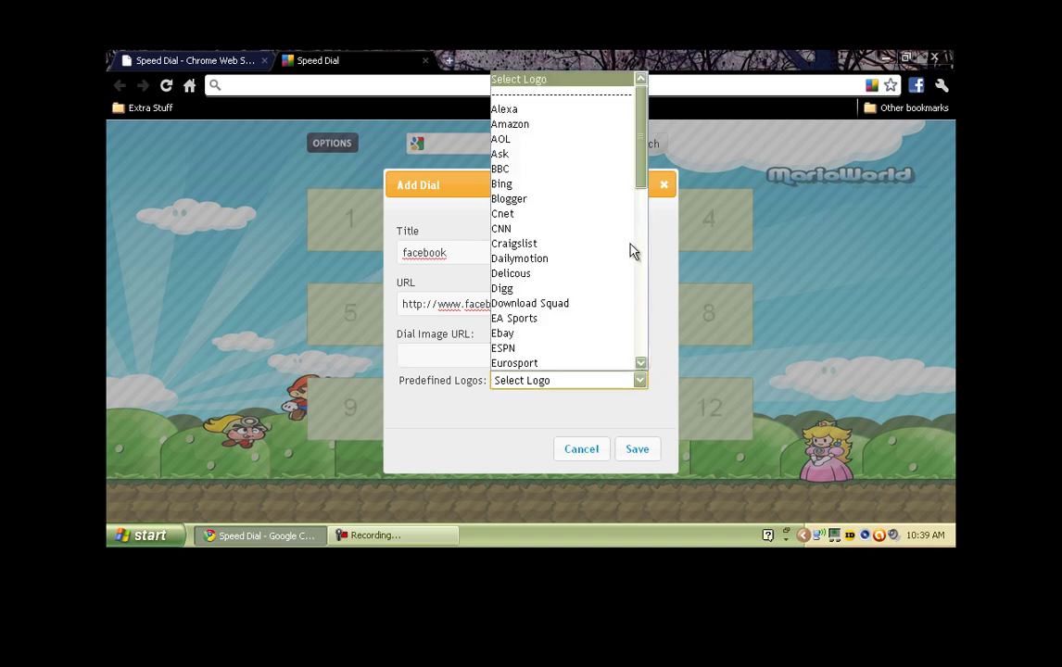
pyautogui.moveTo(640, 174); pyautogui.dragTo(646, 201)
pyautogui.scroll(-3, 644, 204)
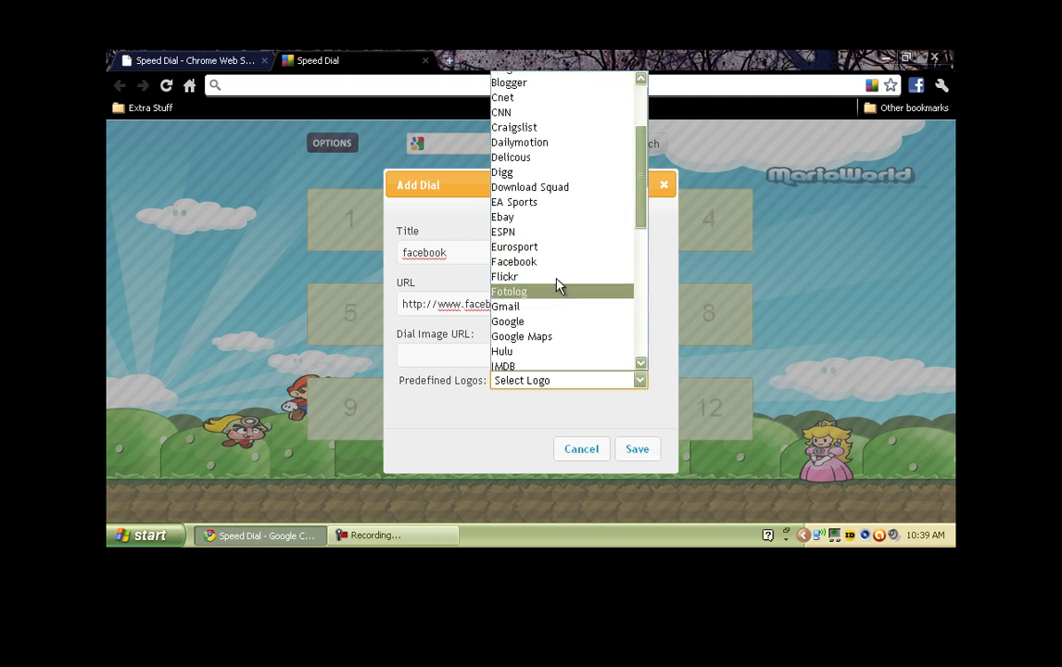
pyautogui.click(543, 262)
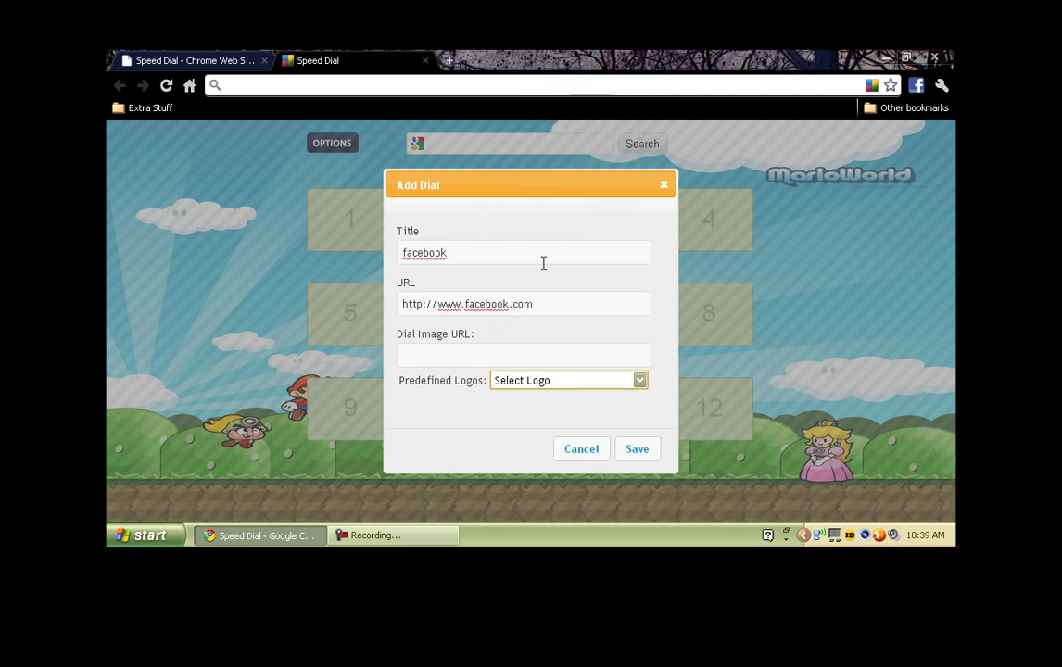
pyautogui.click(636, 450)
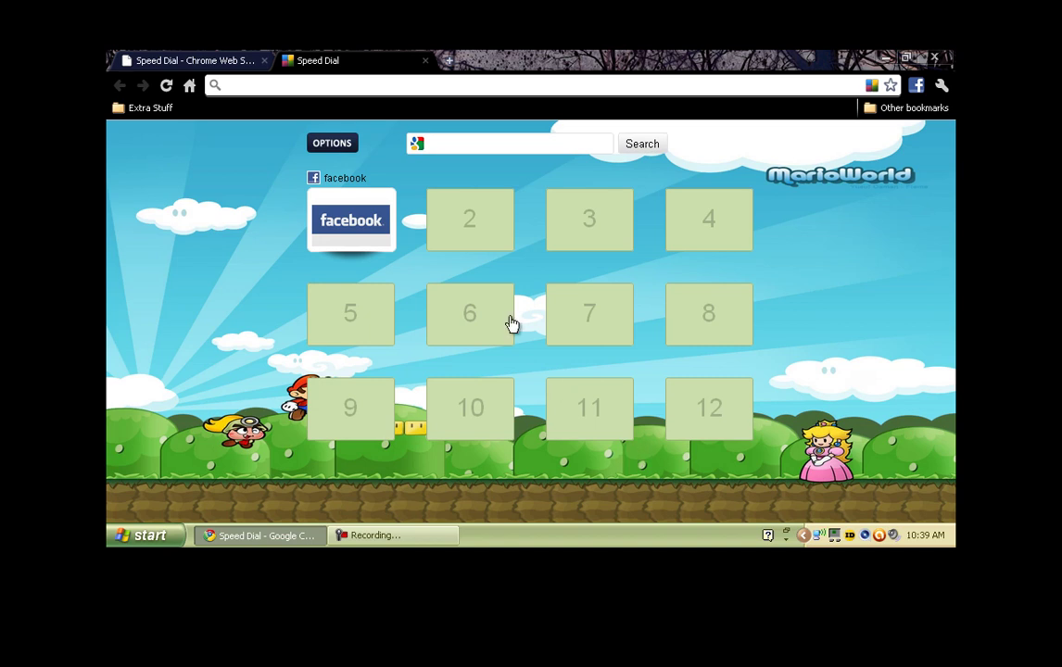
# - Open Facebook from its new dial, then clear the address bar
pyautogui.click(366, 225)
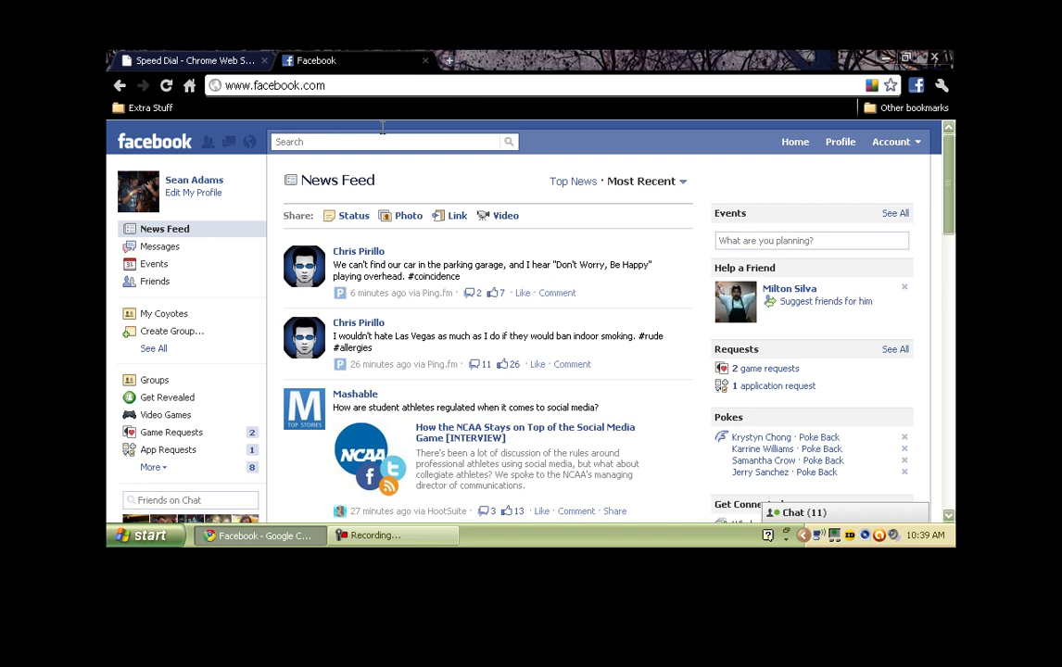
pyautogui.click(520, 87)
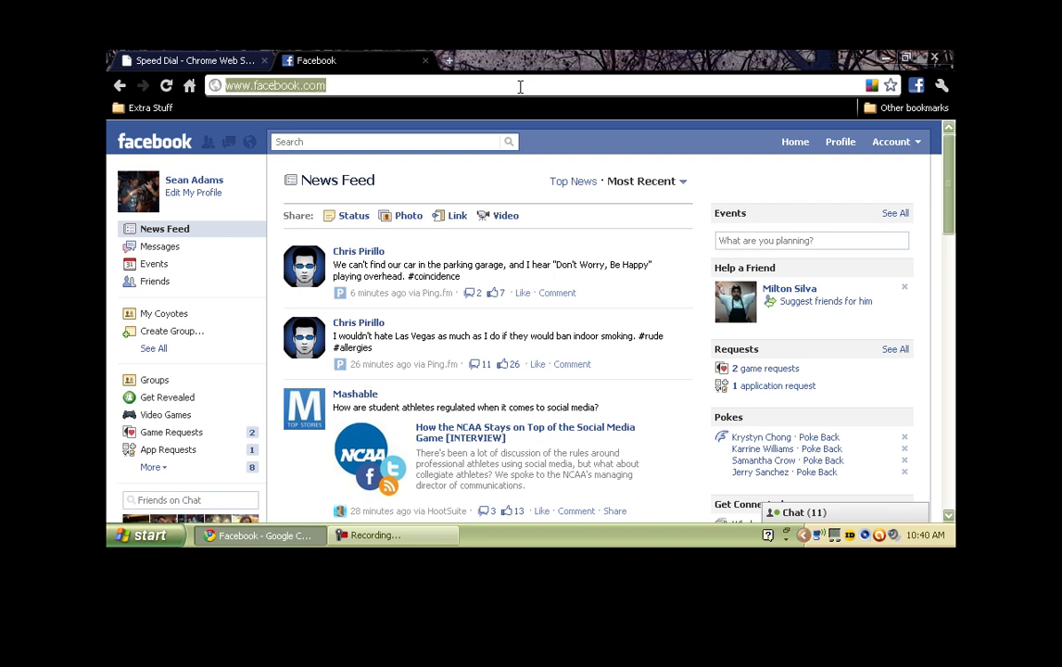
pyautogui.press('End')
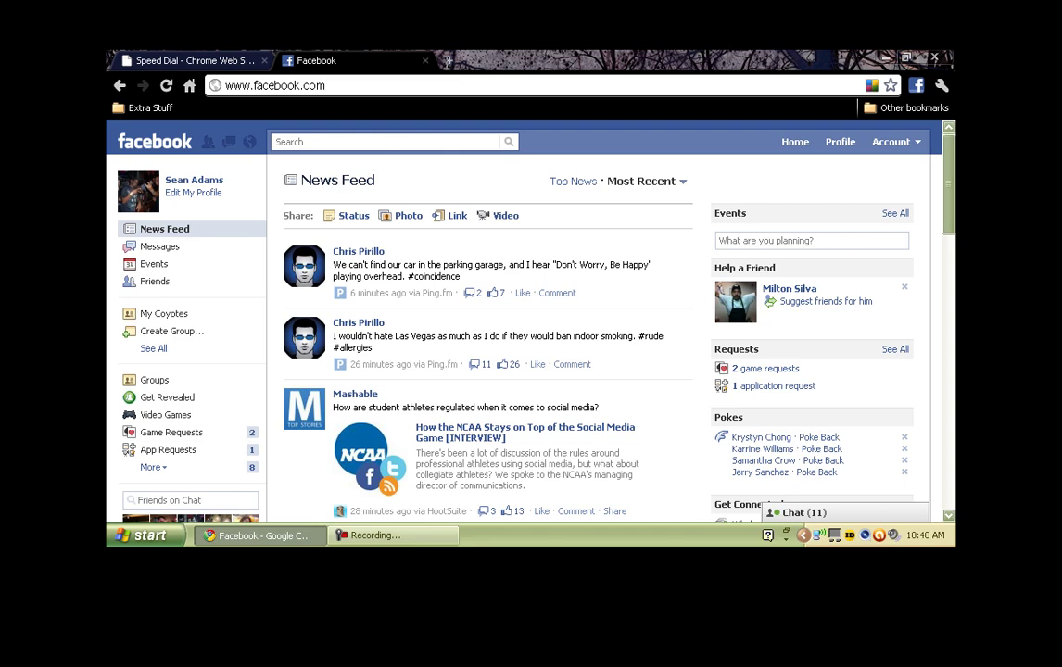
pyautogui.press('BackSpace')
pyautogui.press('BackSpace')
pyautogui.press('BackSpace')
pyautogui.press('BackSpace')
pyautogui.press('BackSpace')
pyautogui.press('BackSpace')
pyautogui.press('BackSpace')
pyautogui.press('BackSpace')
pyautogui.press('BackSpace')
pyautogui.press('BackSpace')
pyautogui.press('BackSpace')
pyautogui.press('BackSpace')
pyautogui.press('BackSpace')
pyautogui.press('BackSpace')
pyautogui.press('BackSpace')
pyautogui.press('BackSpace')
pyautogui.click(448, 61)
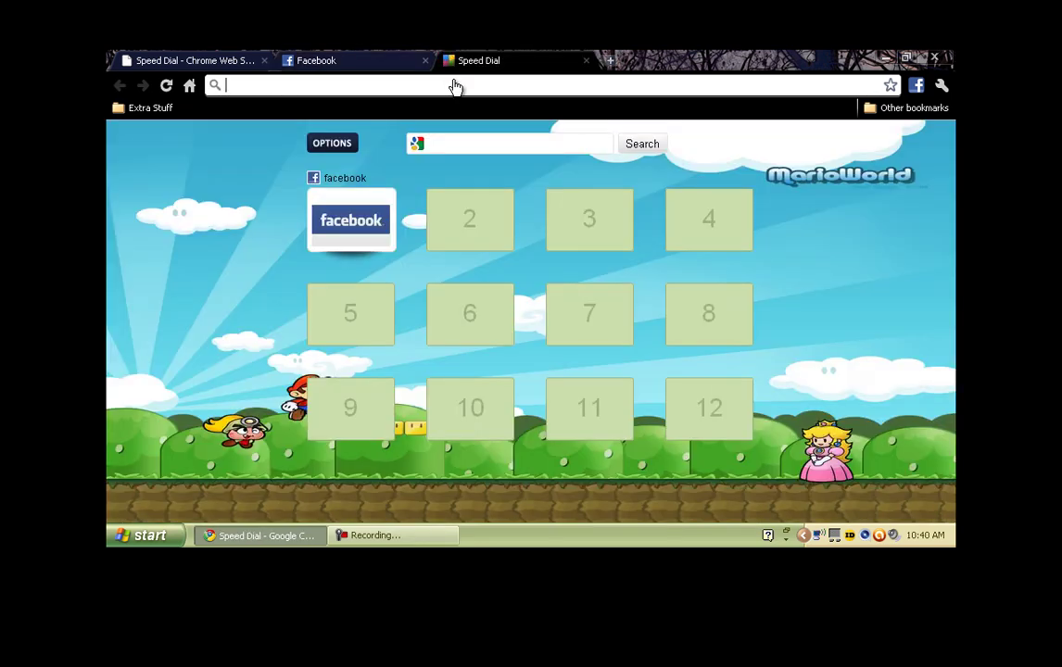
pyautogui.click(466, 211)
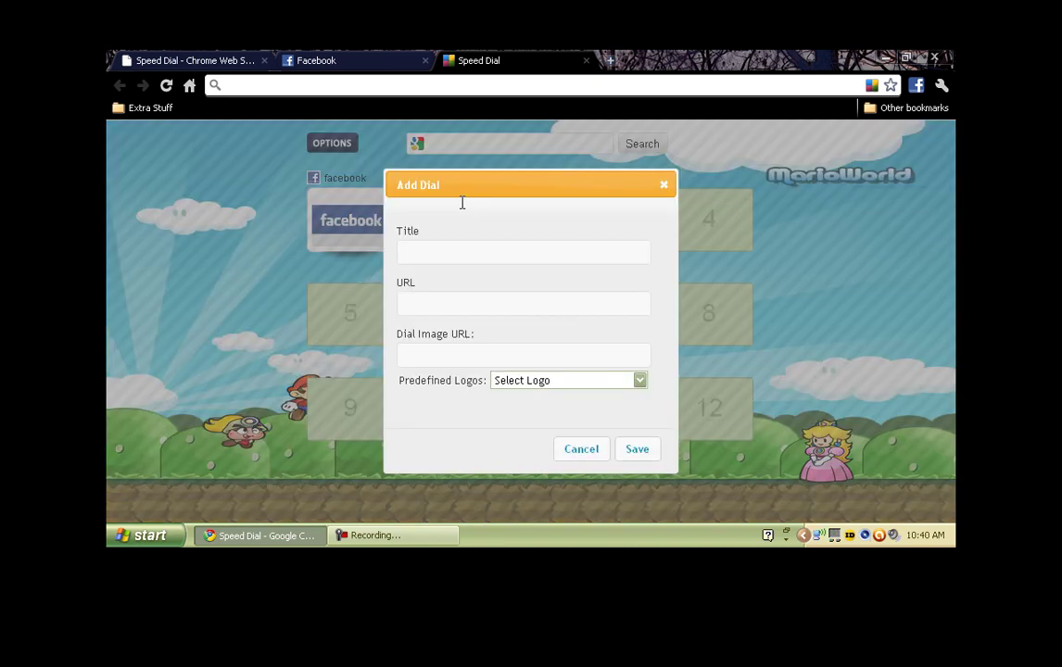
pyautogui.click(472, 255)
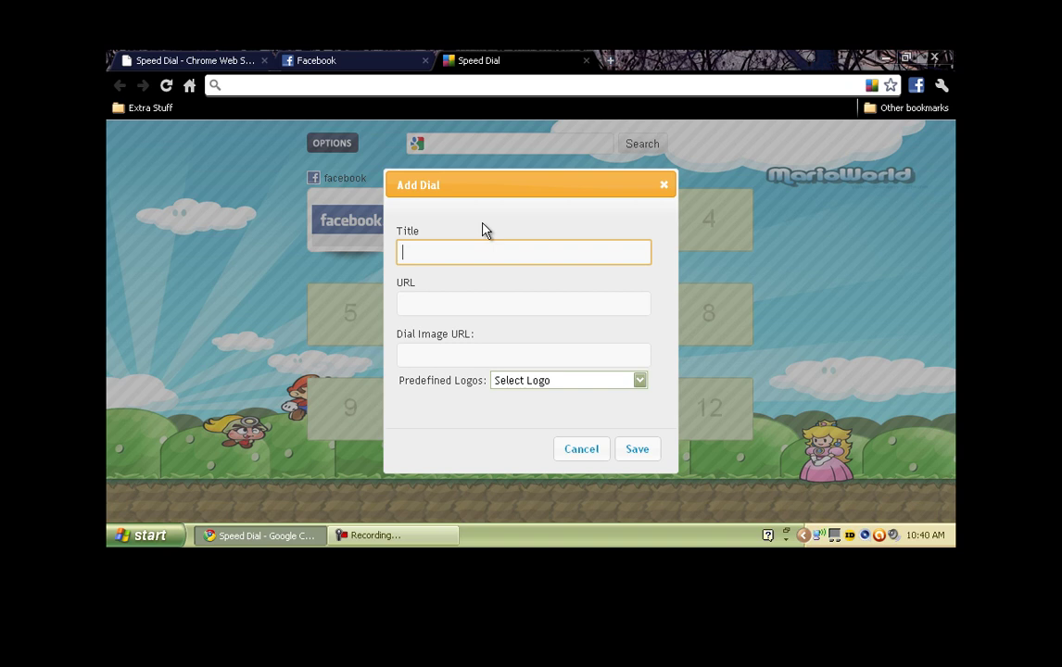
pyautogui.write('cnet')
pyautogui.click(451, 301)
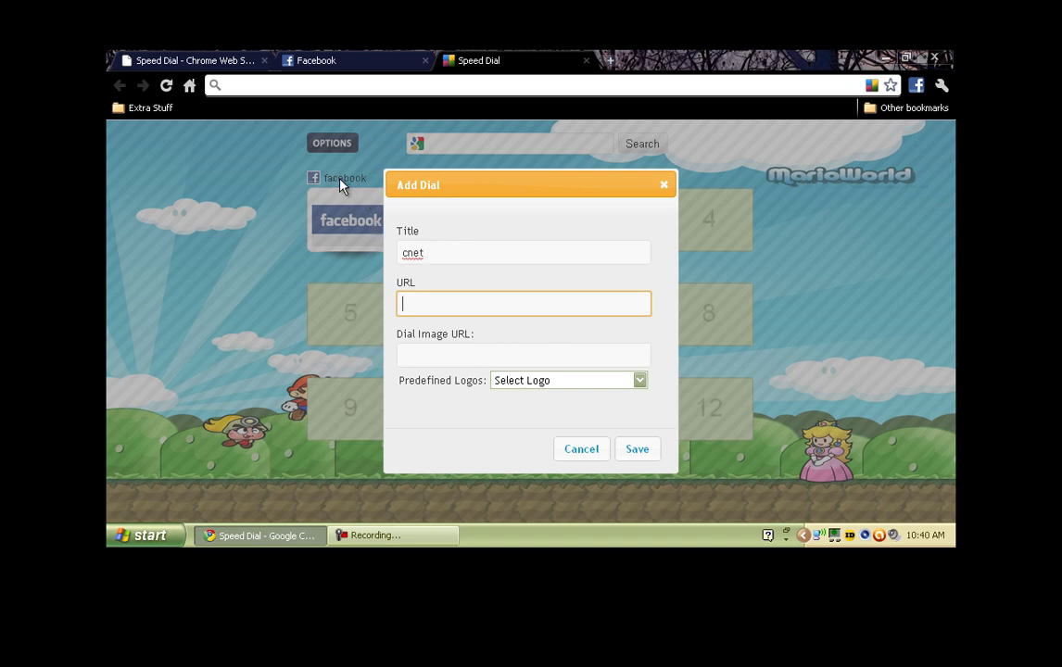
pyautogui.click(428, 301)
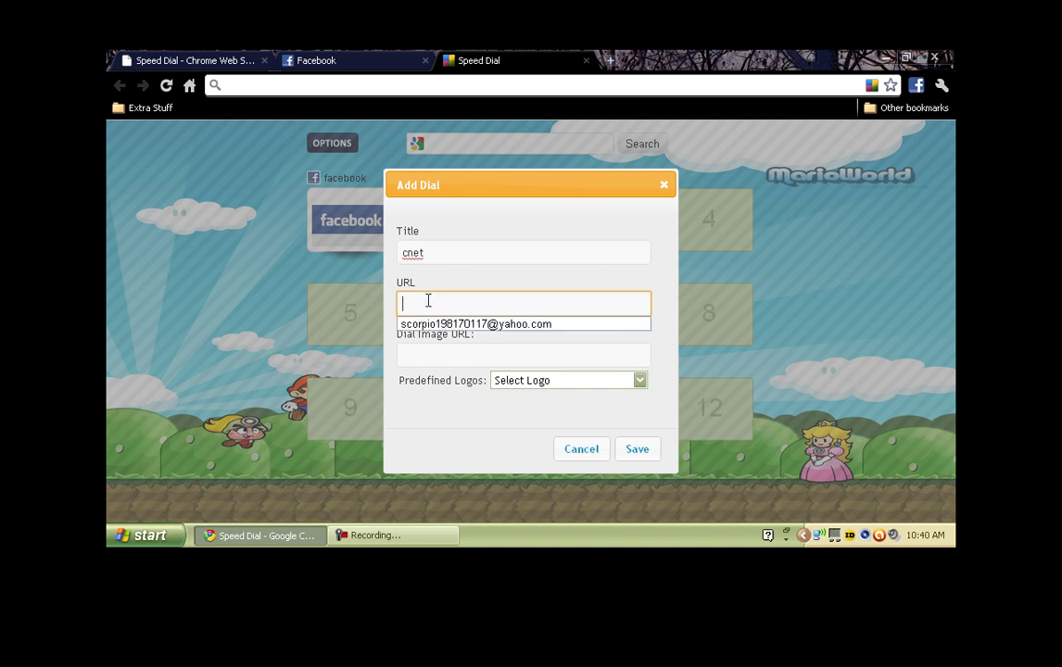
pyautogui.write('h')
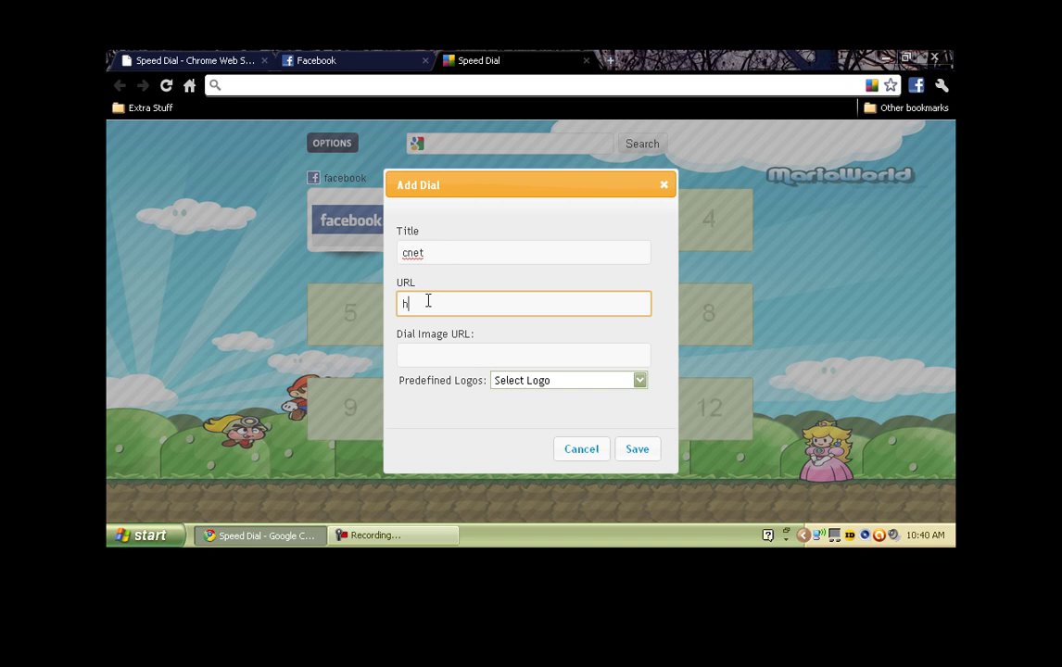
pyautogui.write('ttp://www.cnet.com')
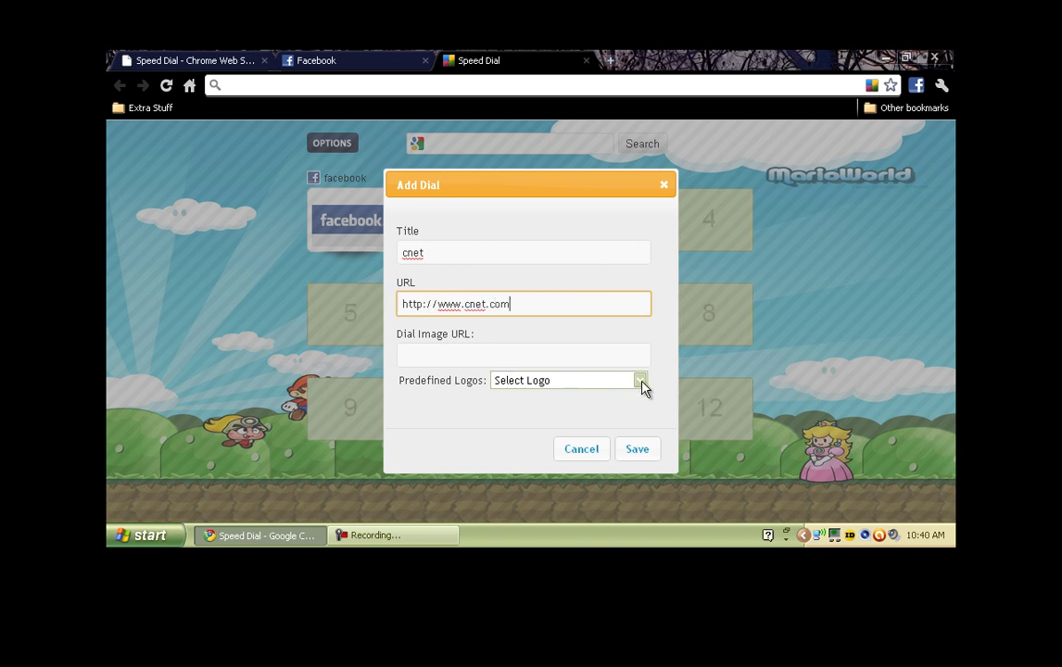
# - Give the cnet dial the predefined Cnet logo and save it
pyautogui.click(640, 383)
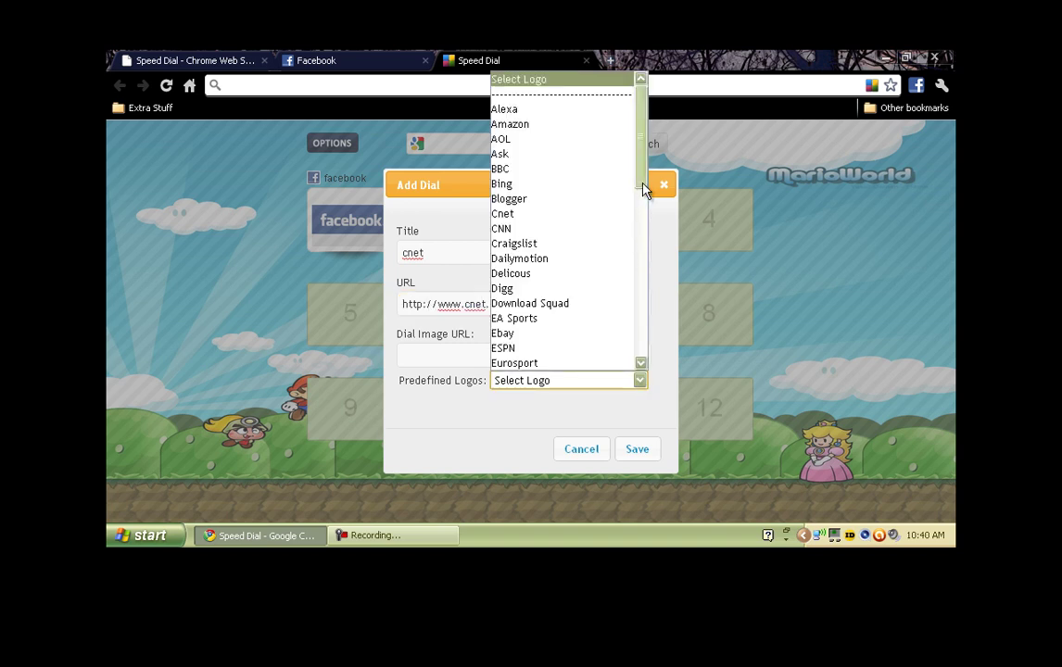
pyautogui.moveTo(646, 189); pyautogui.dragTo(642, 238)
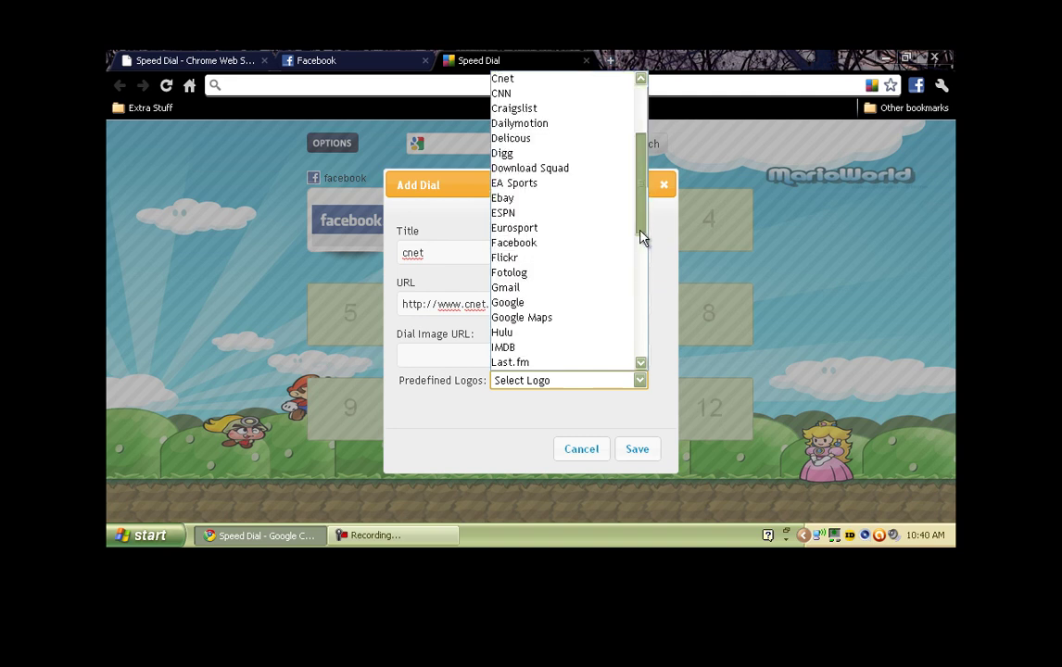
pyautogui.click(550, 79)
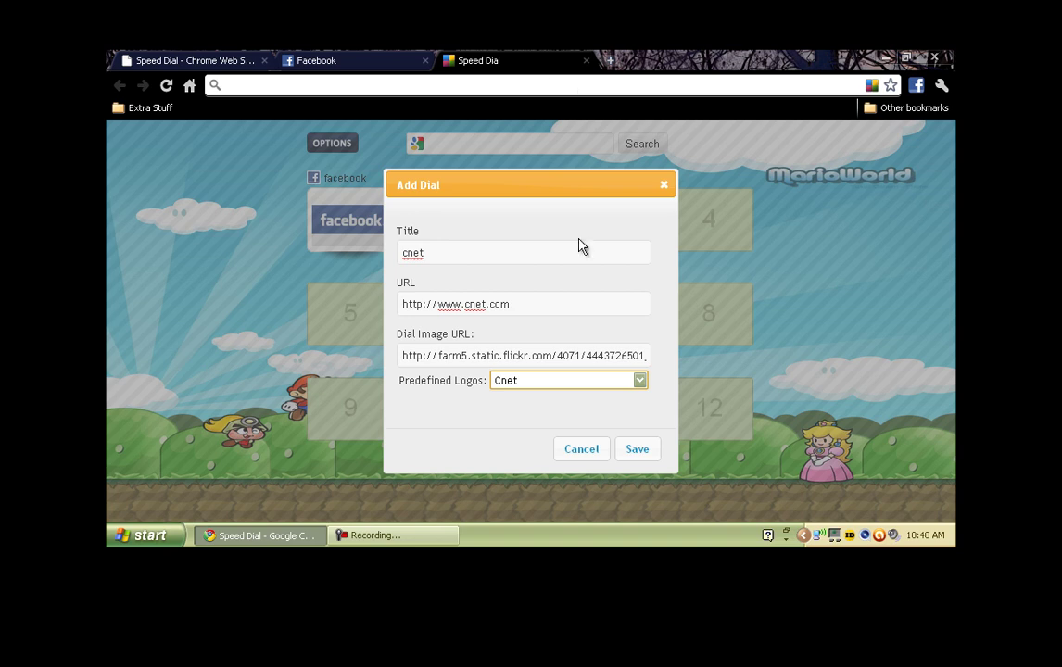
pyautogui.click(638, 449)
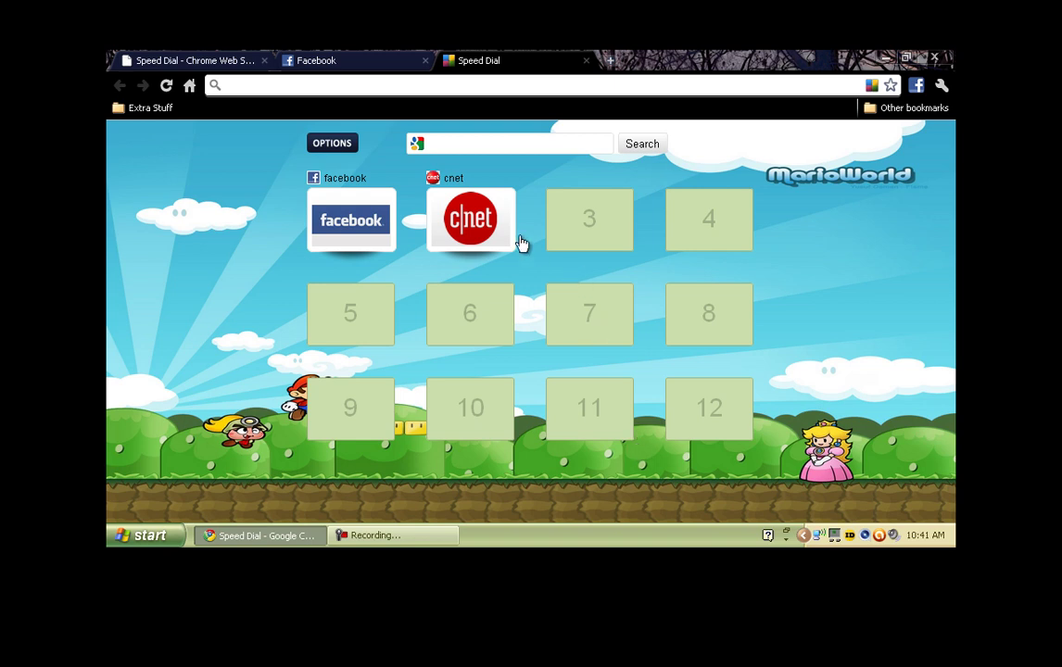
# - Load cnet.com from its dial, then open a new tab showing the Speed Dial grid
pyautogui.click(491, 227)
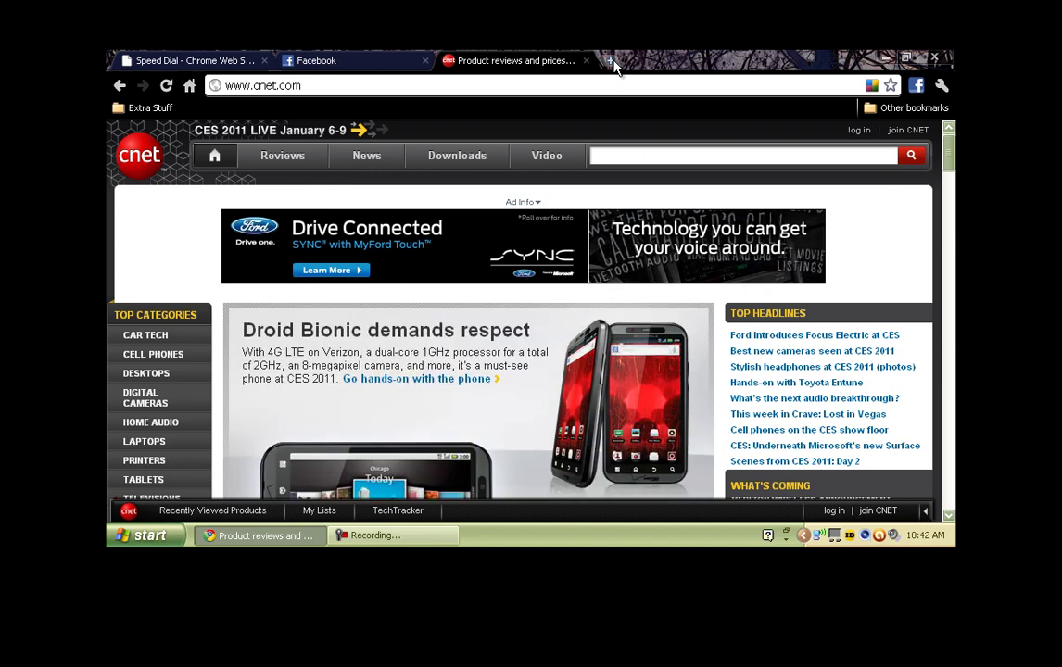
pyautogui.click(612, 63)
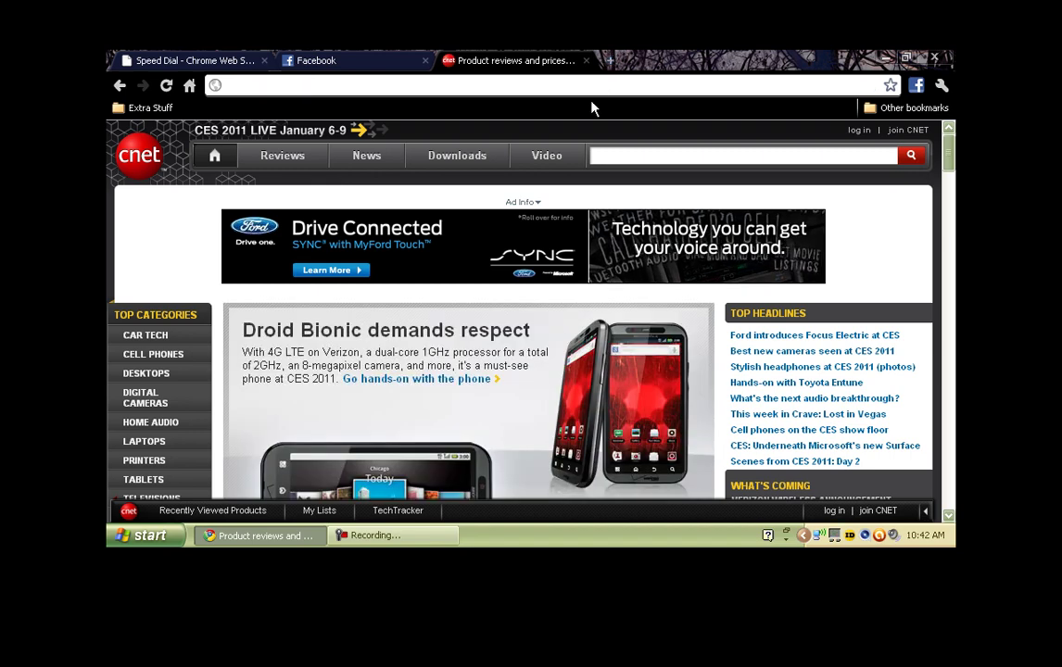